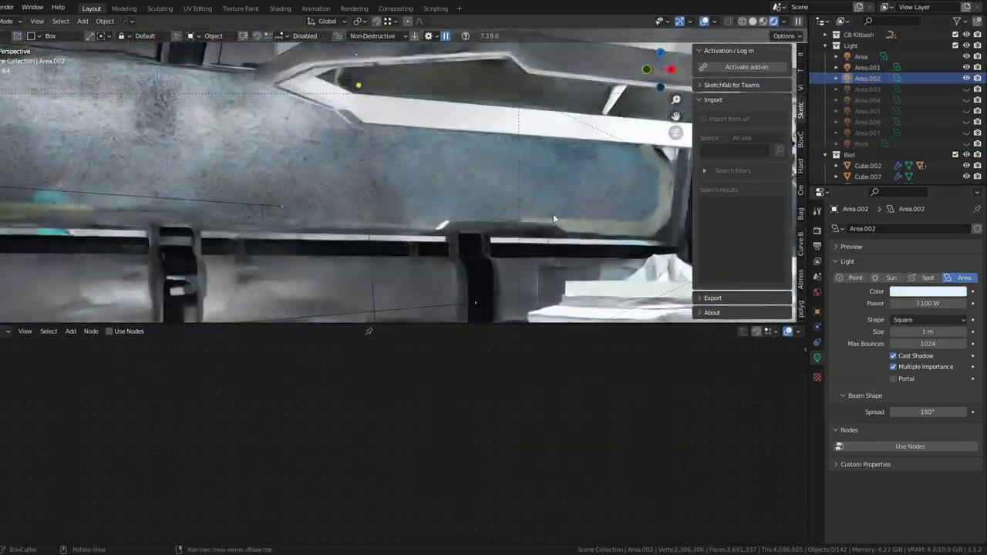
# Select the Area lights in the Outliner and rebalance their Power, with Area.002 at 110000 W.
pyautogui.click(929, 89)
pyautogui.click(930, 100)
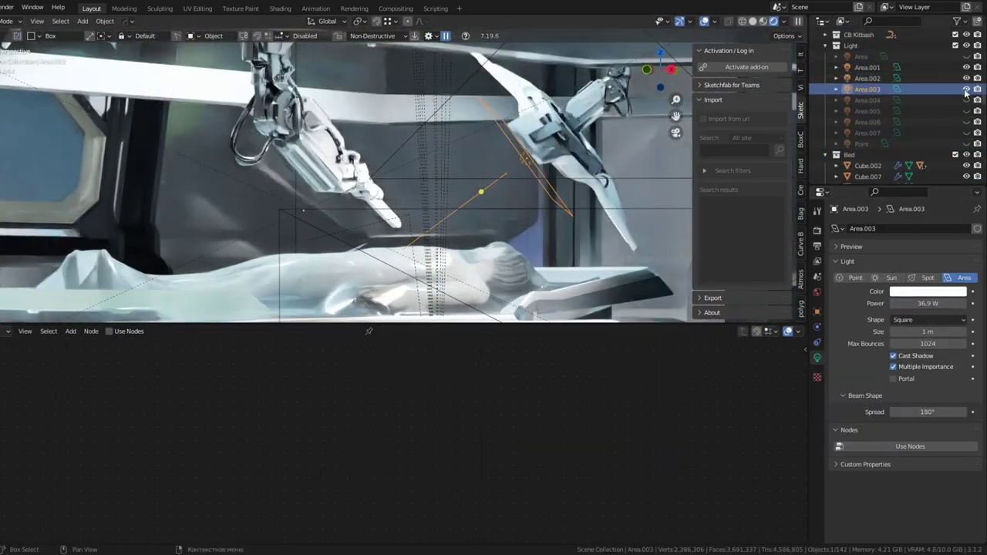
pyautogui.click(930, 111)
pyautogui.click(889, 303)
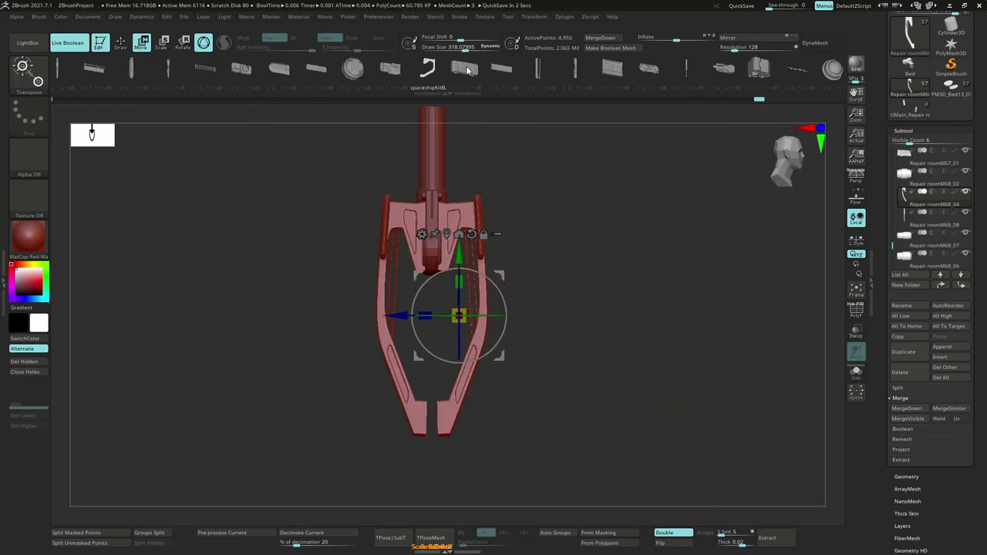
# Switch the claw subtool from transposing to painting a mask with the MaskPen brush.
pyautogui.press('q')
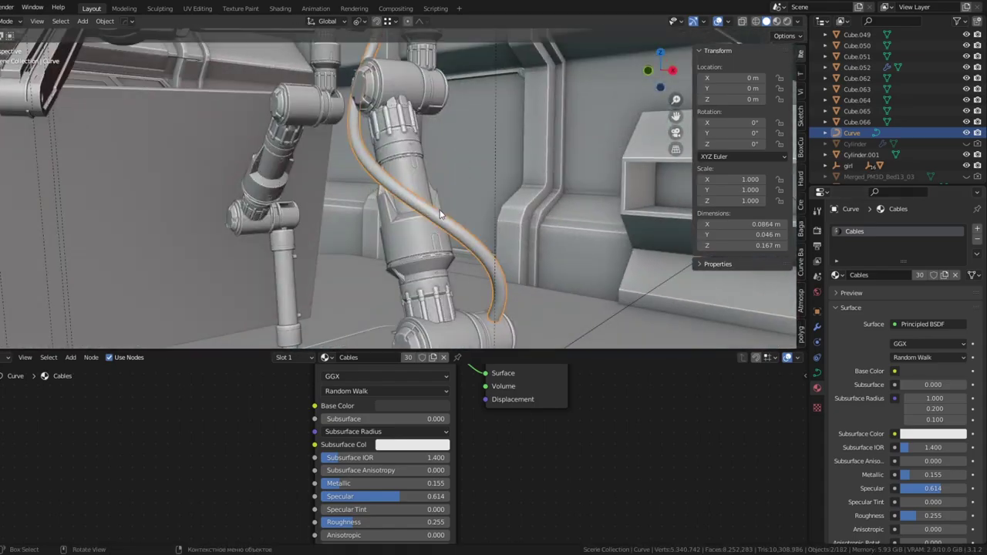
# Generate Flat Cable1 along the robotic arm curve with Curve Basher.
pyautogui.hotkey('shift', 'alt', 'c')
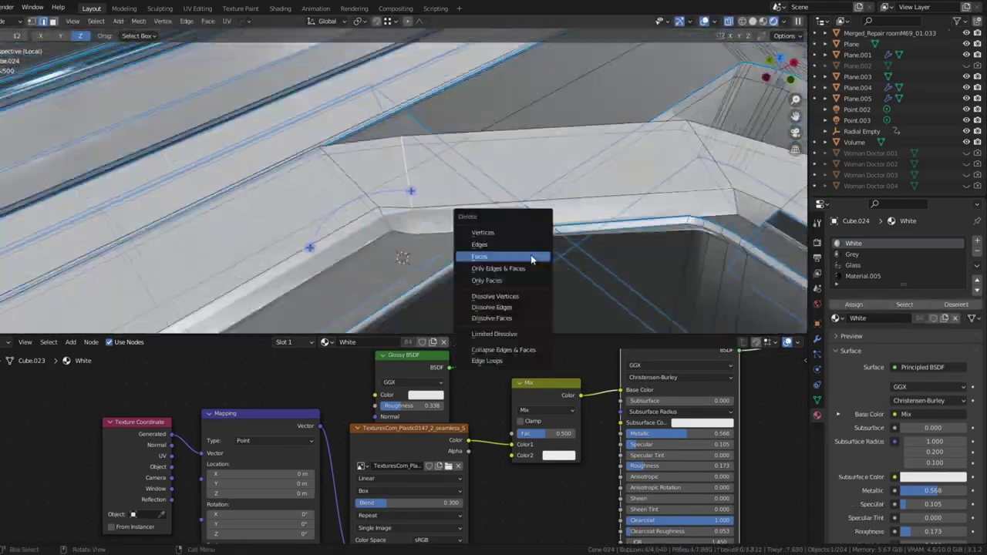
# Add a single horizontal edge loop across the shelf cube Cube.116.
pyautogui.scroll(-2, 523, 82)
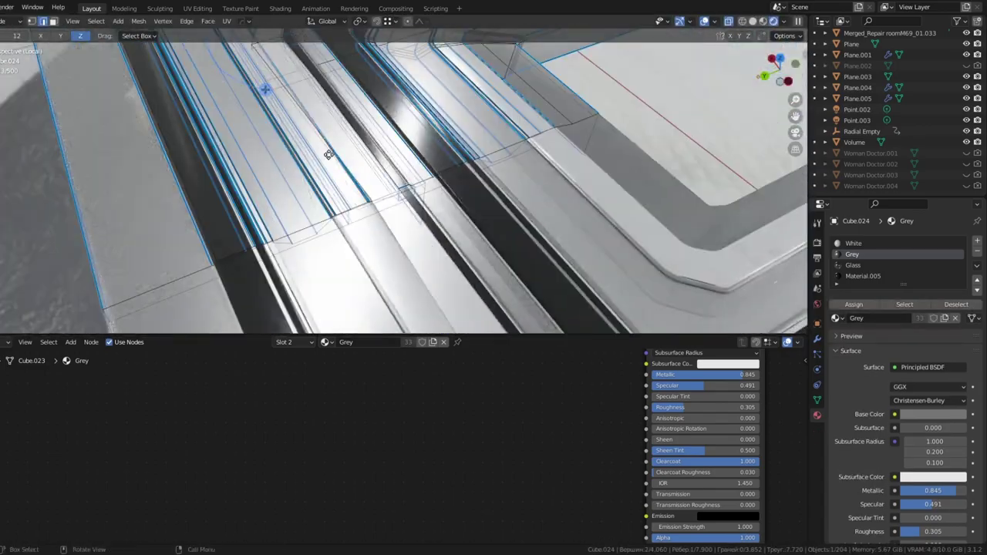
pyautogui.moveTo(425, 123); pyautogui.dragTo(418, 177, button='middle')
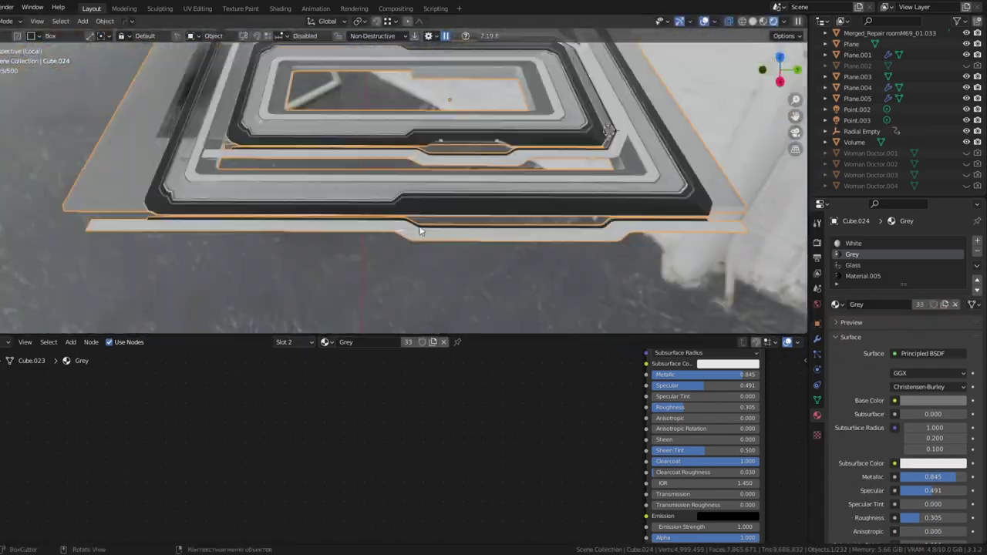
pyautogui.hotkey('ctrl', 'r')
pyautogui.click(174, 235)
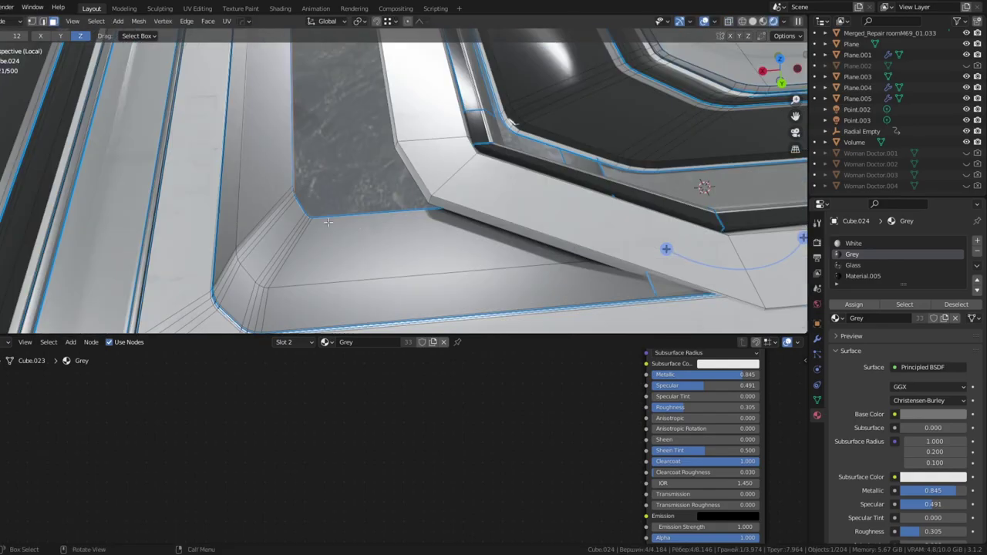
# Move the new loop along Y and scale it to split the front into upper and lower sections.
pyautogui.moveTo(174, 235)
pyautogui.mouseDown(button='middle')
pyautogui.moveTo(351, 186)
pyautogui.moveTo(478, 205)
pyautogui.mouseUp(button='middle')
pyautogui.press('g')
pyautogui.press('y')
pyautogui.click(351, 186)
pyautogui.press('s')
pyautogui.click(478, 204)
pyautogui.click(531, 221)
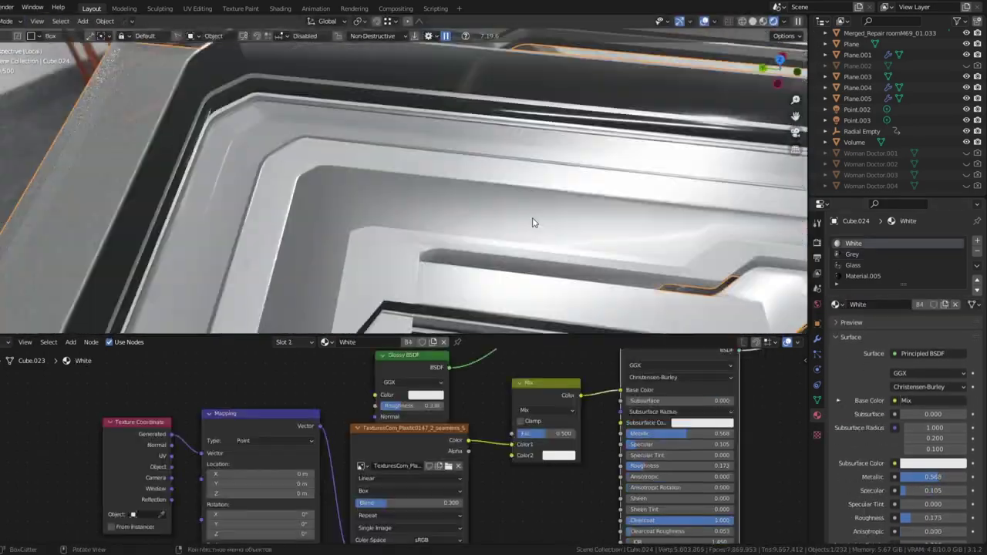
pyautogui.moveTo(531, 220); pyautogui.dragTo(387, 222, button='middle')
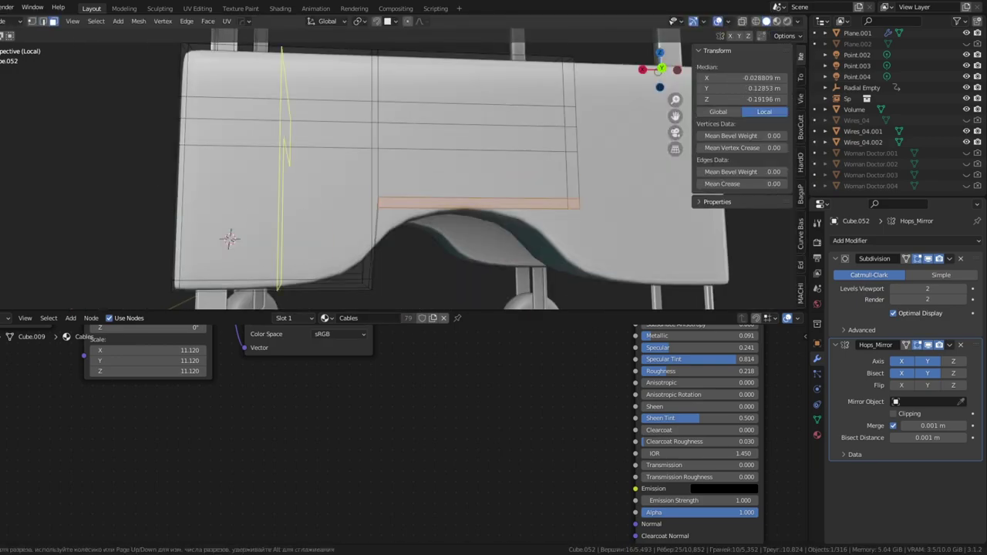
pyautogui.moveTo(359, 175)
pyautogui.mouseDown(button='middle')
pyautogui.moveTo(385, 170)
pyautogui.moveTo(384, 230)
pyautogui.mouseUp(button='middle')
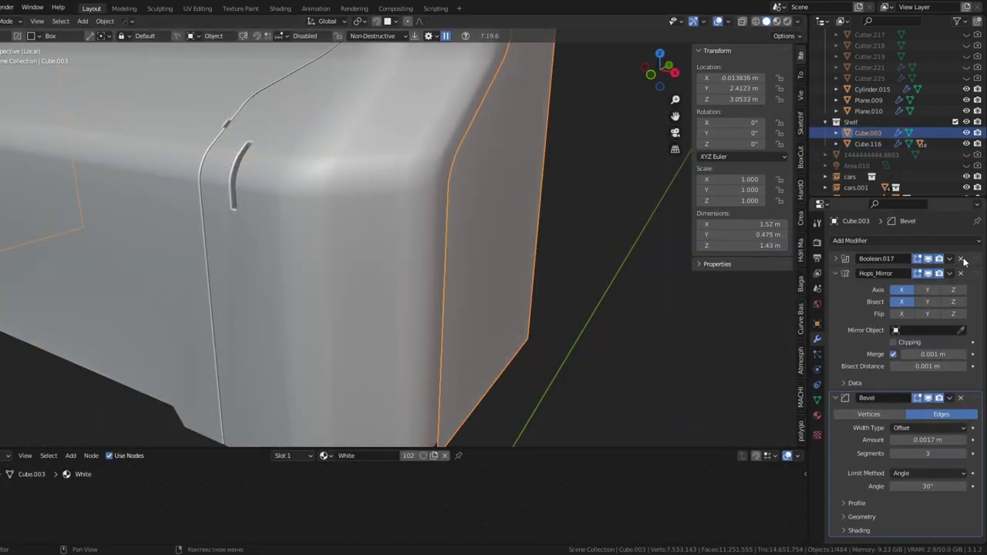
# Delete the Boolean.017 modifier from the cabinet.
pyautogui.click(960, 258)
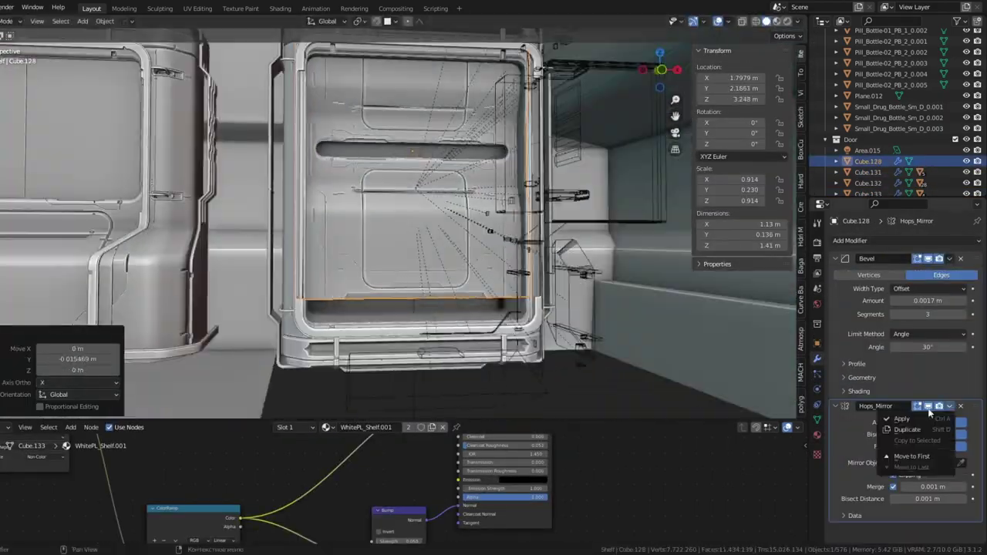
# Apply the Hops_Mirror modifier on the door panel, making it 1.52 m tall.
pyautogui.click(929, 416)
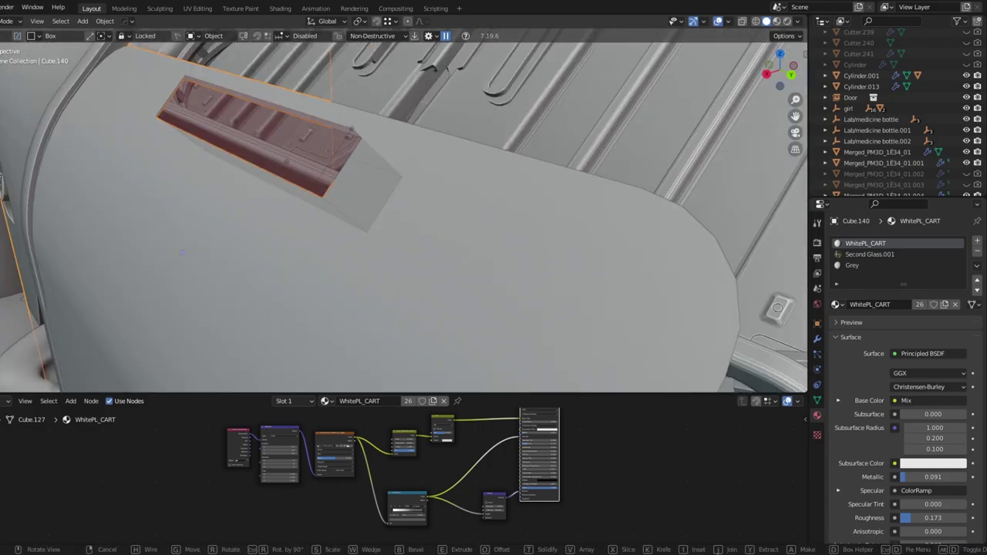
# Move the cutter block to a new position on the cart panel.
pyautogui.press('g')
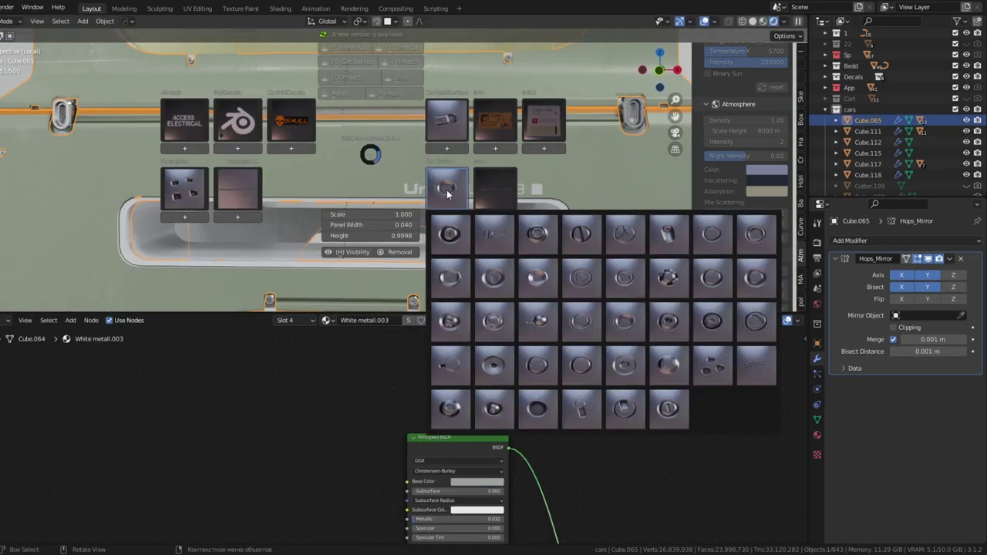
# Place an Oz Circles decal from the DECALmachine library on the screen unit's upper frame.
pyautogui.click(319, 264)
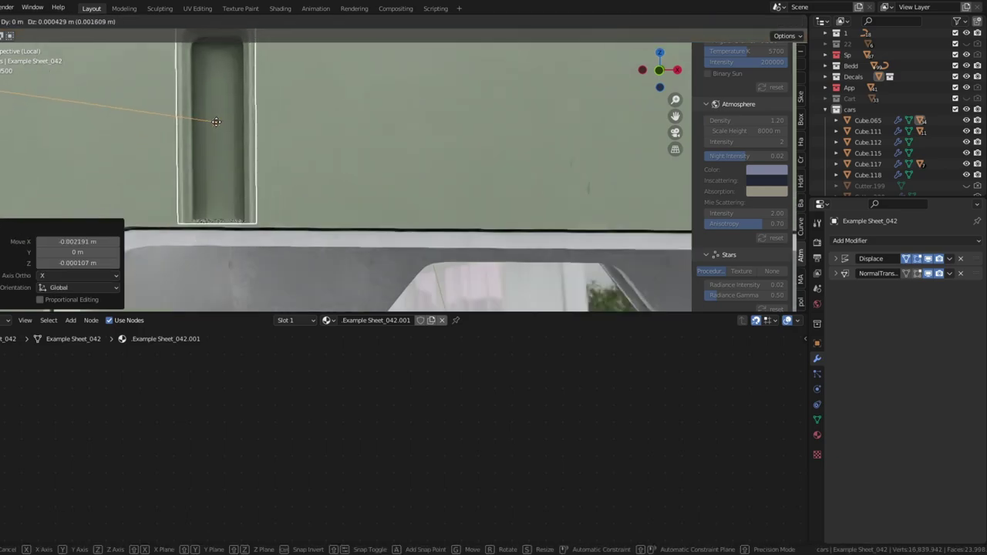
pyautogui.click(216, 122)
pyautogui.moveTo(260, 219)
pyautogui.mouseDown(button='middle')
pyautogui.moveTo(415, 118)
pyautogui.moveTo(245, 180)
pyautogui.mouseUp(button='middle')
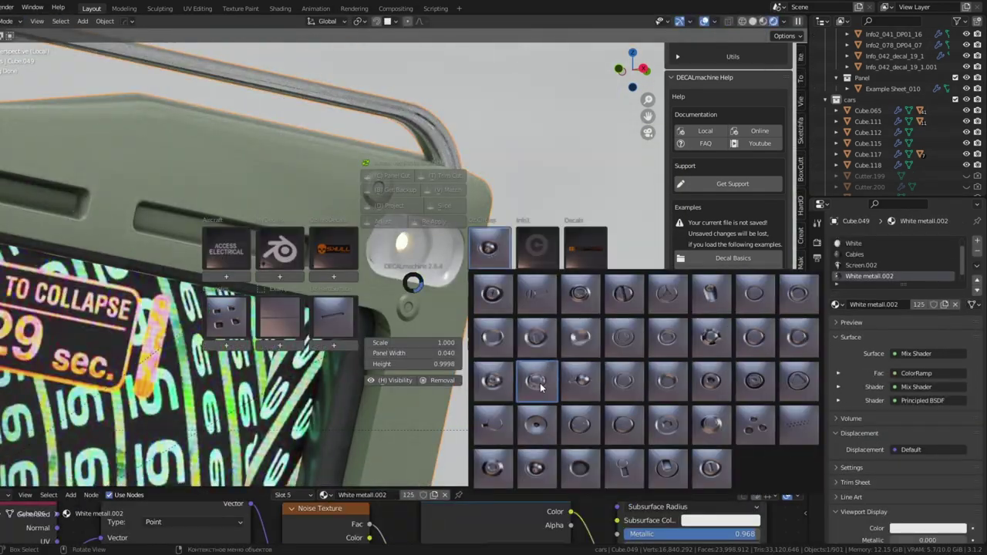
# Place the Oz Circles_018 decal on the screen frame's corner mount.
pyautogui.click(539, 387)
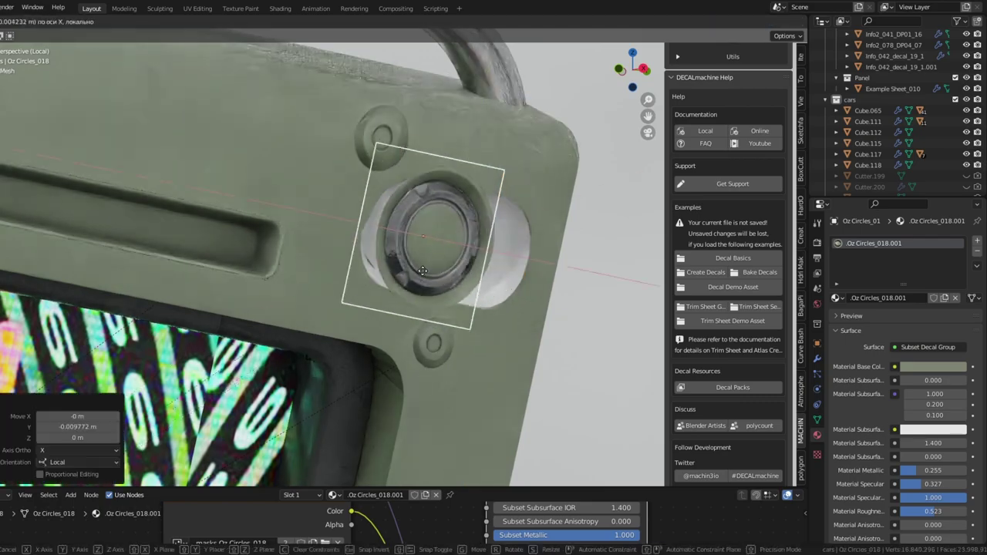